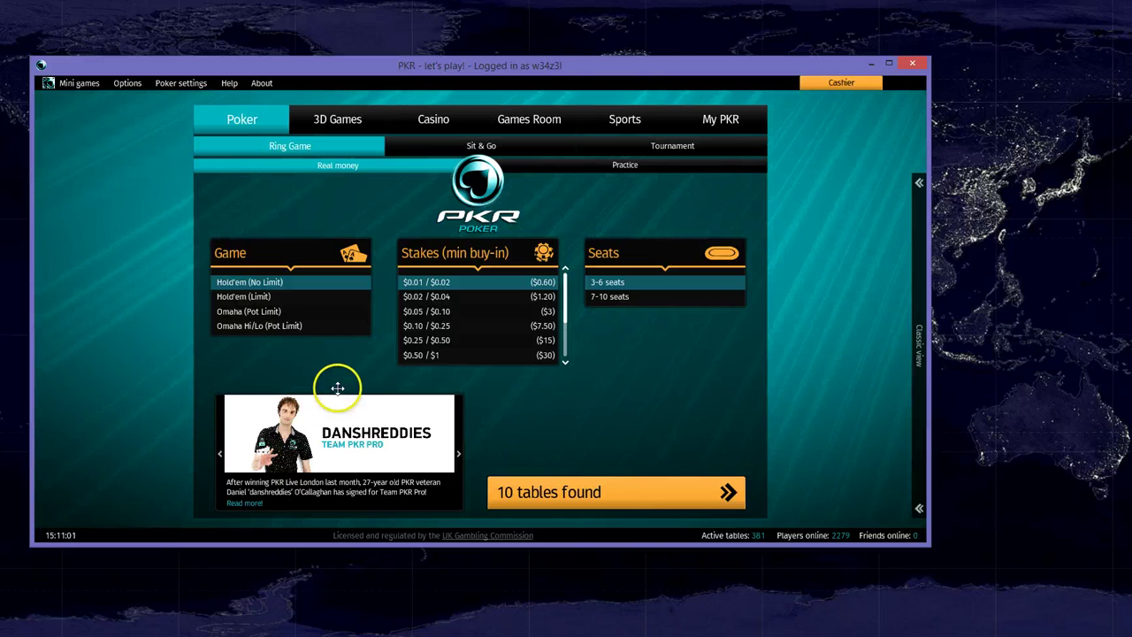
- Check the 8♣ 5♣ hand preflop and bet three quarters of the pot on the flop
{"action": "left_click", "coordinate": [220, 453]}
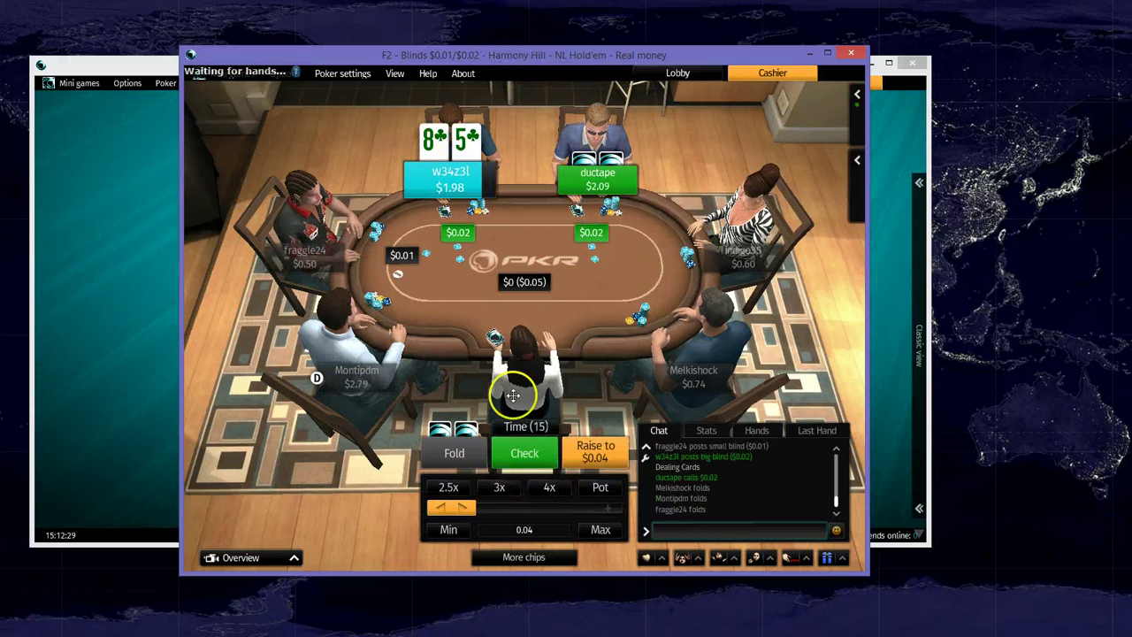
{"action": "left_click", "coordinate": [527, 452]}
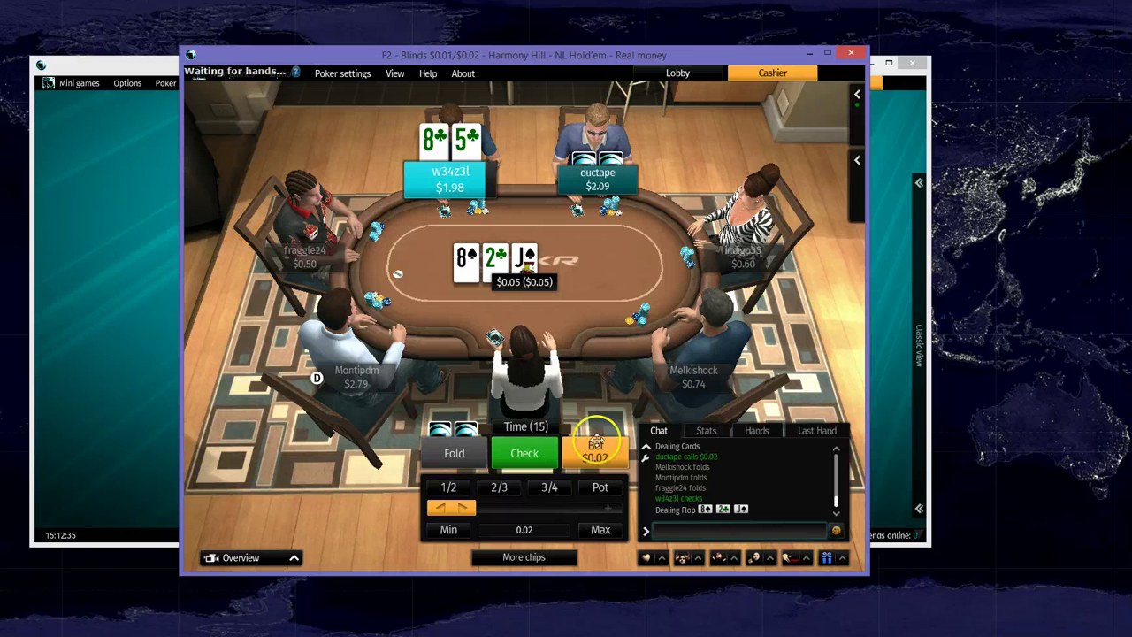
{"action": "left_click", "coordinate": [549, 487]}
{"action": "left_click", "coordinate": [595, 451]}
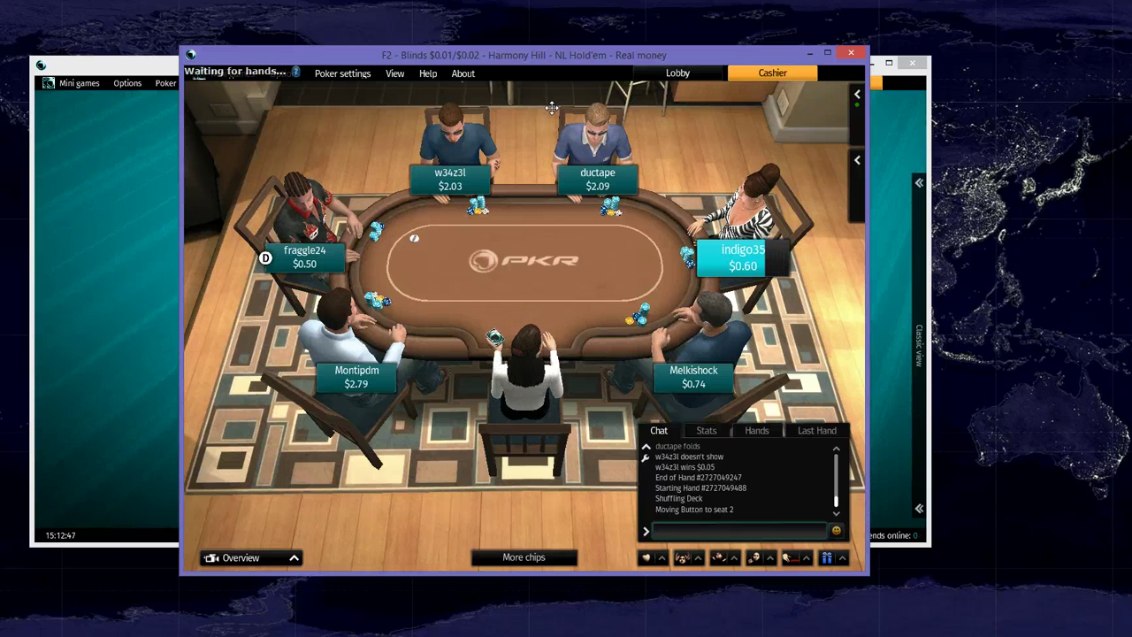
- Raise preflop to $0.06 from the small blind with 2♥ 3♠
{"action": "left_click", "coordinate": [536, 123]}
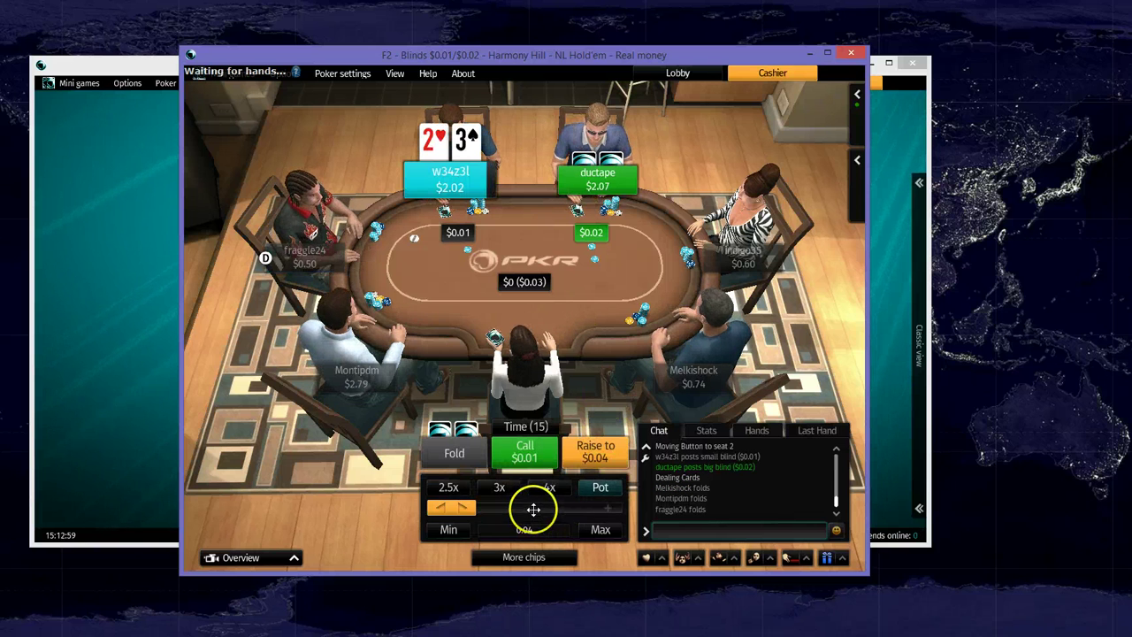
{"action": "left_click", "coordinate": [598, 452]}
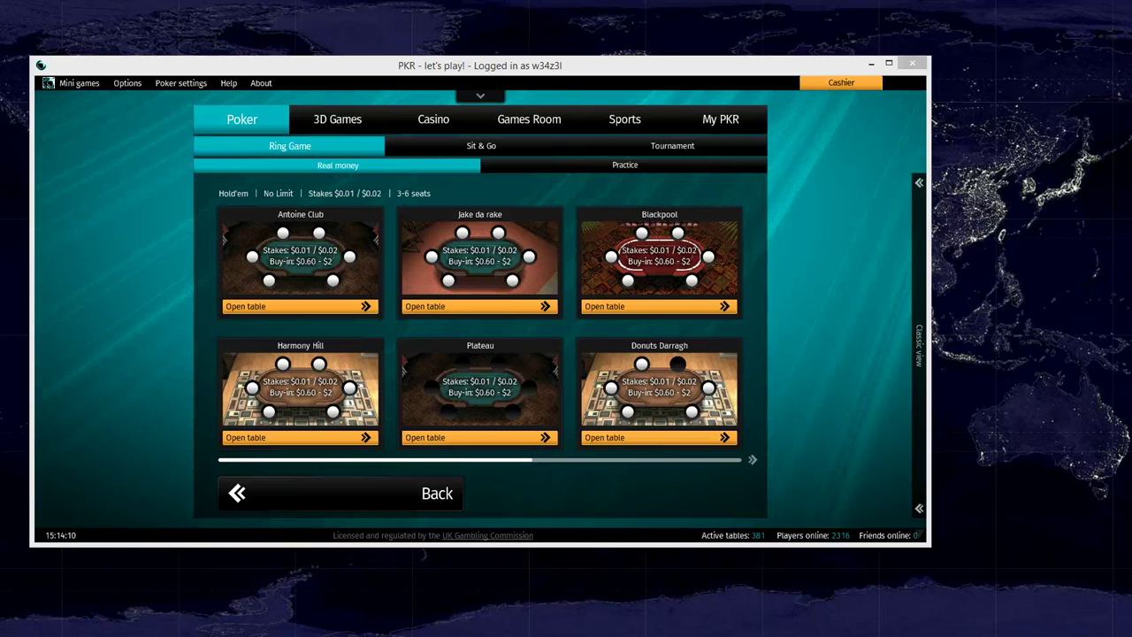
- Bring the hand history folder in File Explorer into view and open harmony hill.txt from the 20150402 subfolder
{"action": "left_click_drag", "start_coordinate": [101, 366], "coordinate": [362, 76]}
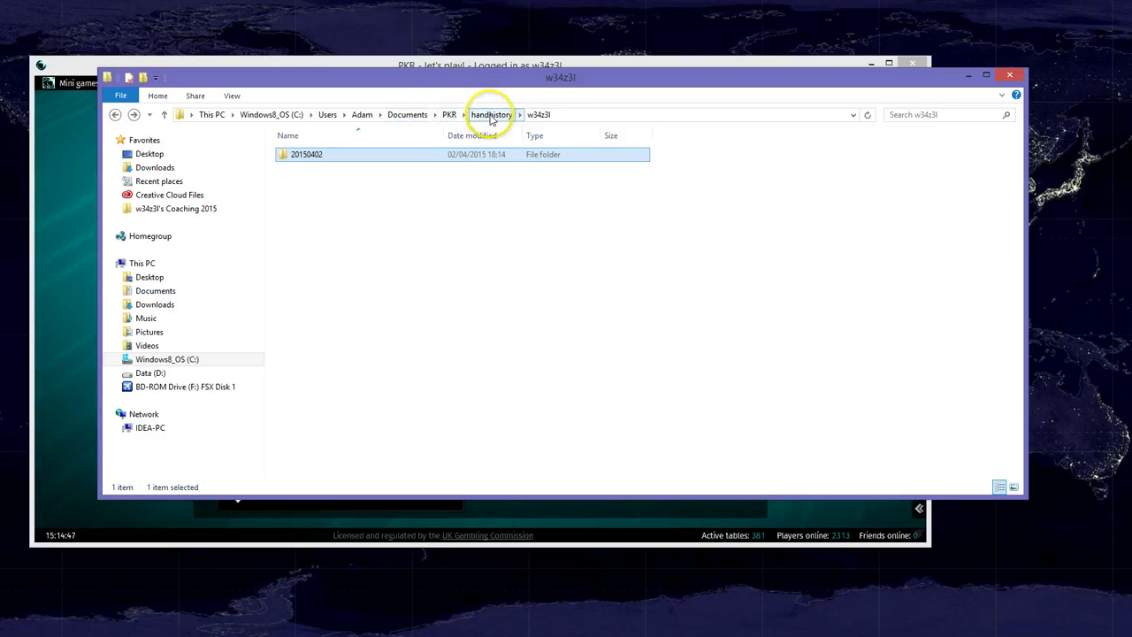
{"action": "double_click", "coordinate": [347, 157]}
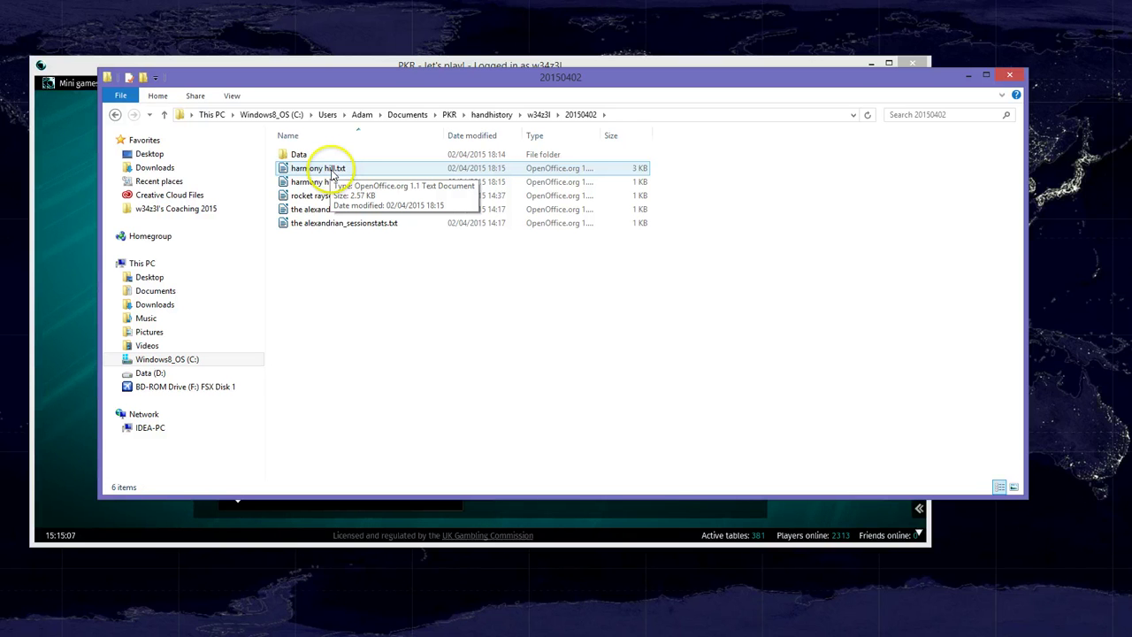
{"action": "left_click", "coordinate": [347, 170]}
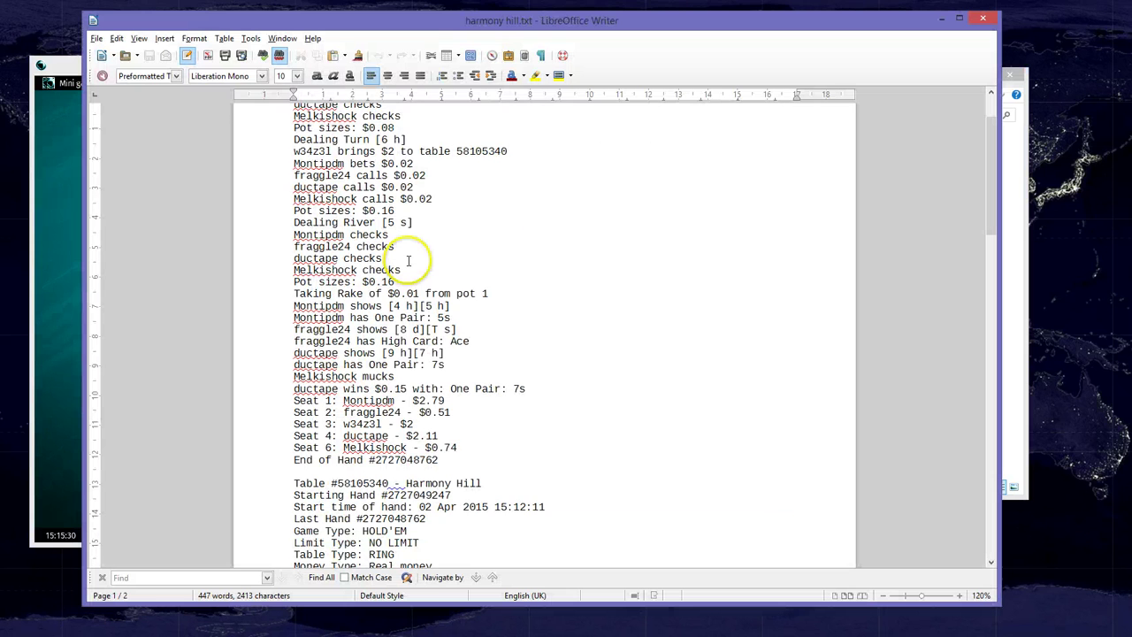
- Examine the hands recorded in harmony hill.txt, including the cards dealt in the 8c 5c and 2h 3s hands
{"action": "scroll", "coordinate": [402, 228], "scroll_direction": "up", "scroll_amount": 2}
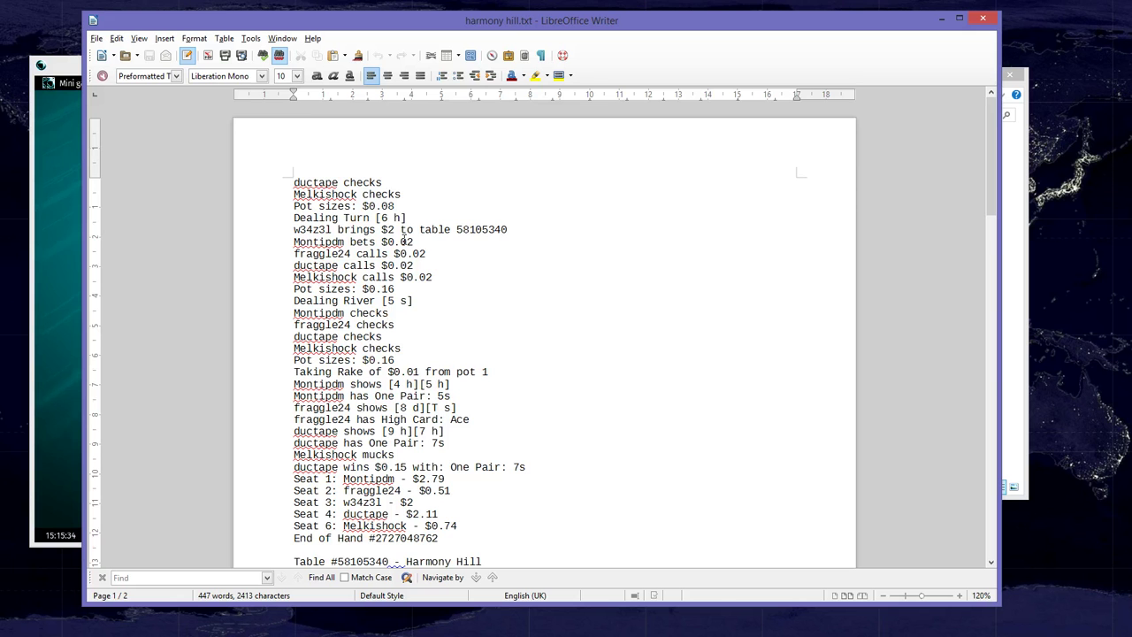
{"action": "scroll", "coordinate": [475, 283], "scroll_direction": "down", "scroll_amount": 5}
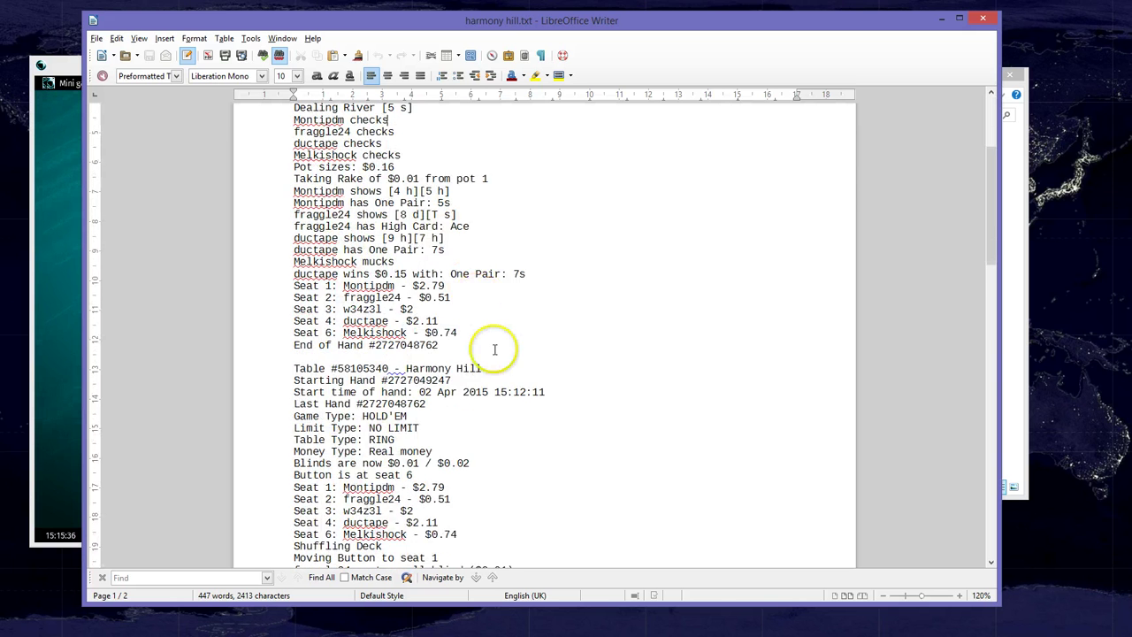
{"action": "scroll", "coordinate": [496, 354], "scroll_direction": "down", "scroll_amount": 4}
{"action": "scroll", "coordinate": [499, 360], "scroll_direction": "down", "scroll_amount": 2}
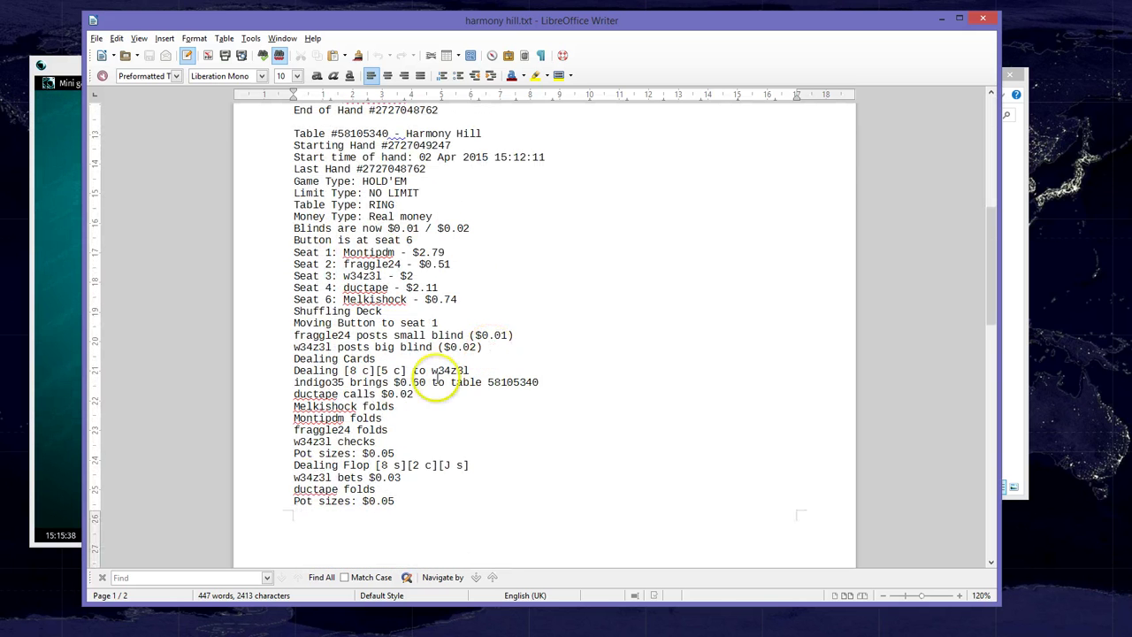
{"action": "left_click_drag", "start_coordinate": [403, 370], "coordinate": [409, 371]}
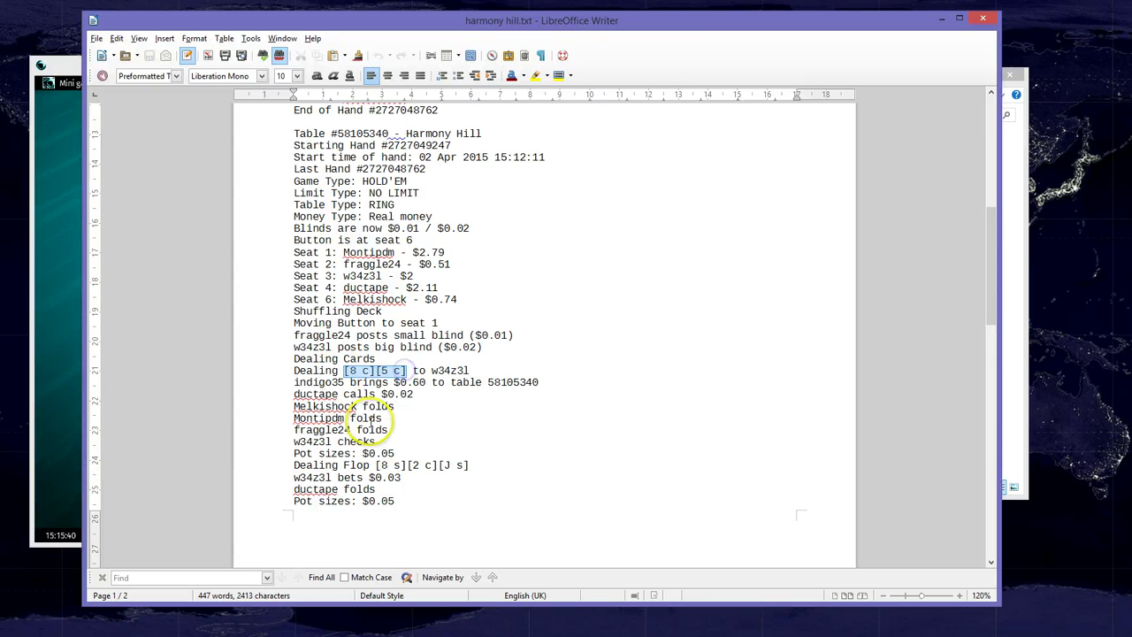
{"action": "left_click", "coordinate": [444, 409]}
{"action": "scroll", "coordinate": [444, 409], "scroll_direction": "down", "scroll_amount": 15}
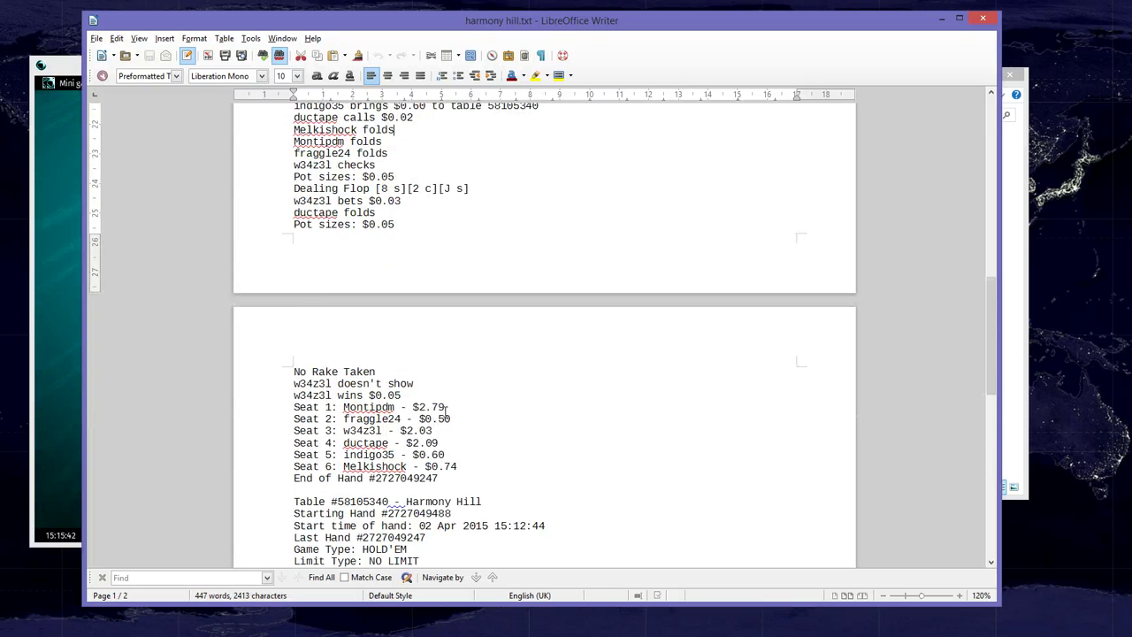
{"action": "left_click", "coordinate": [343, 437]}
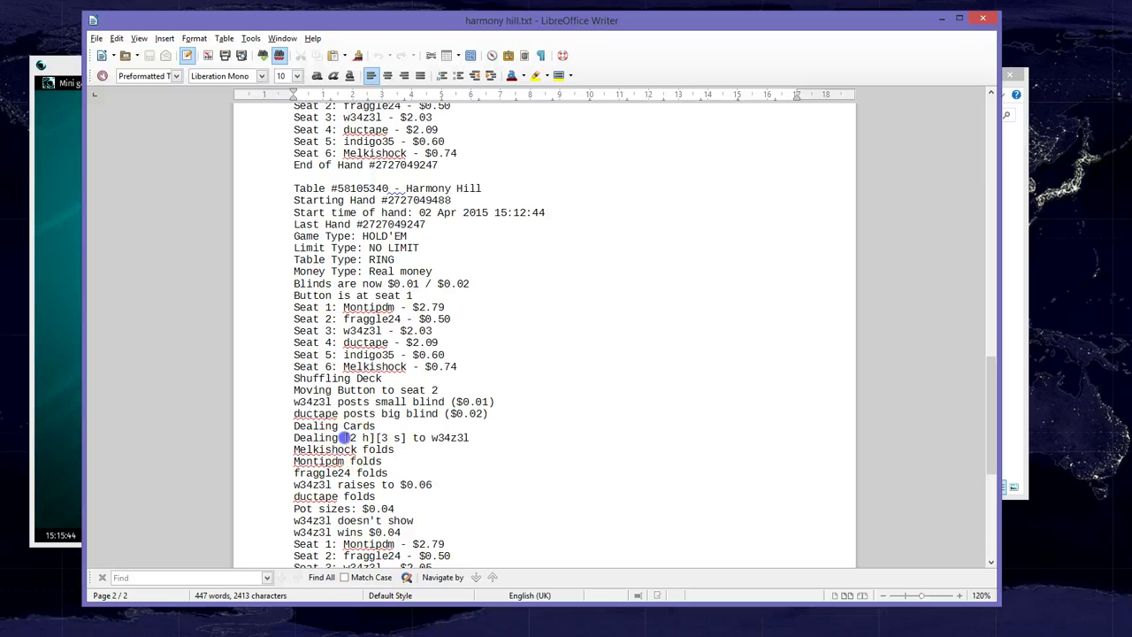
- Copy the complete 8c 5c hand history, from its table header line through its End of Hand line
{"action": "scroll", "coordinate": [521, 321], "scroll_direction": "up", "scroll_amount": 18}
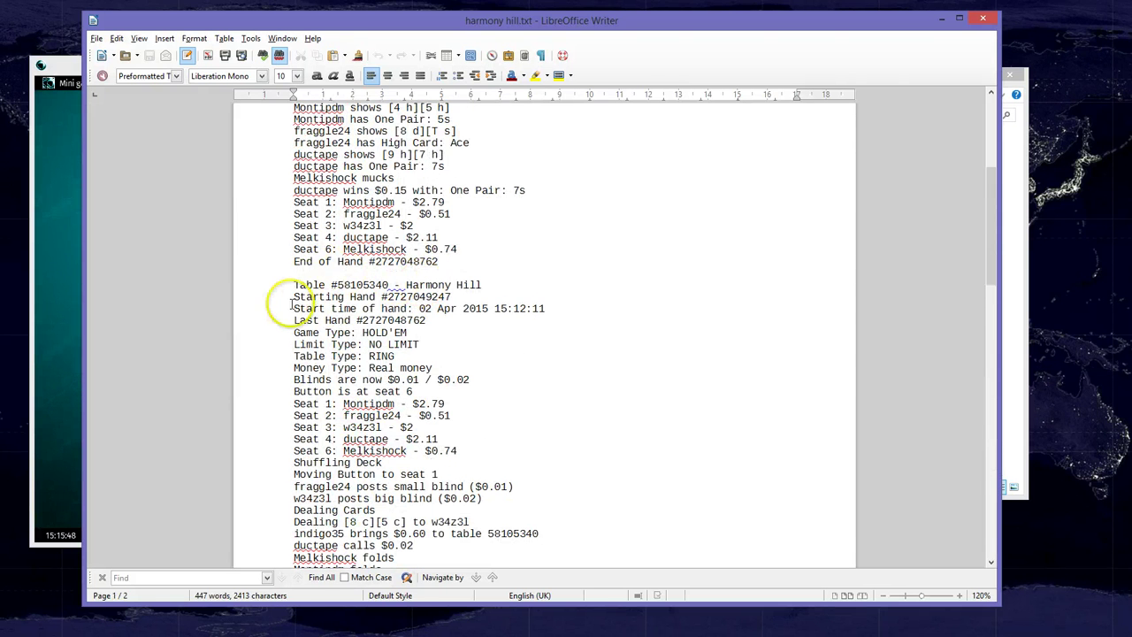
{"action": "left_click_drag", "start_coordinate": [292, 285], "coordinate": [440, 361]}
{"action": "scroll", "coordinate": [509, 310], "scroll_direction": "down", "scroll_amount": 3}
{"action": "scroll", "coordinate": [510, 316], "scroll_direction": "down", "scroll_amount": 12}
{"action": "scroll", "coordinate": [428, 360], "scroll_direction": "up", "scroll_amount": 3}
{"action": "right_click", "coordinate": [393, 189]}
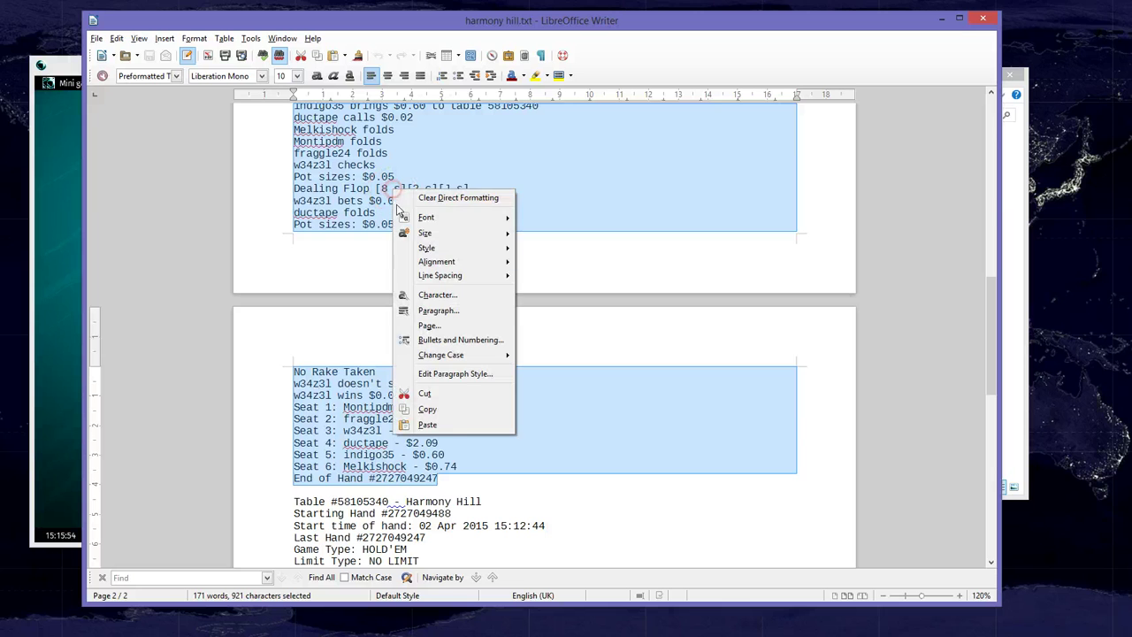
{"action": "left_click", "coordinate": [428, 410]}
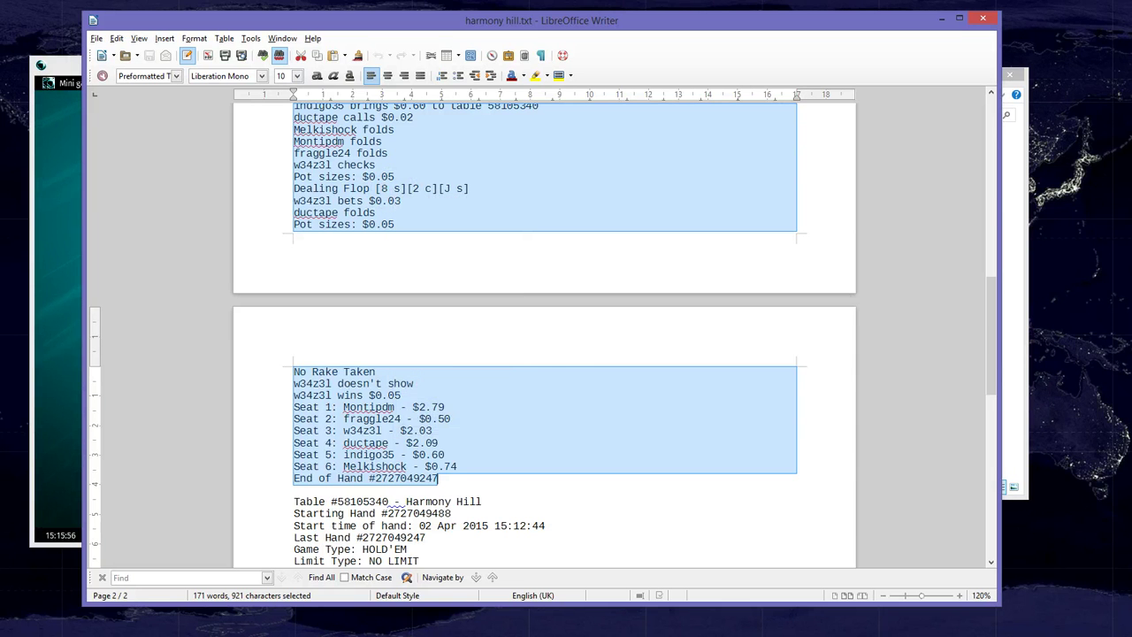
- Switch to the weaktight site in Chrome, paste the copied hand history into the hand field and post the hand
{"action": "key", "text": "alt+Tab"}
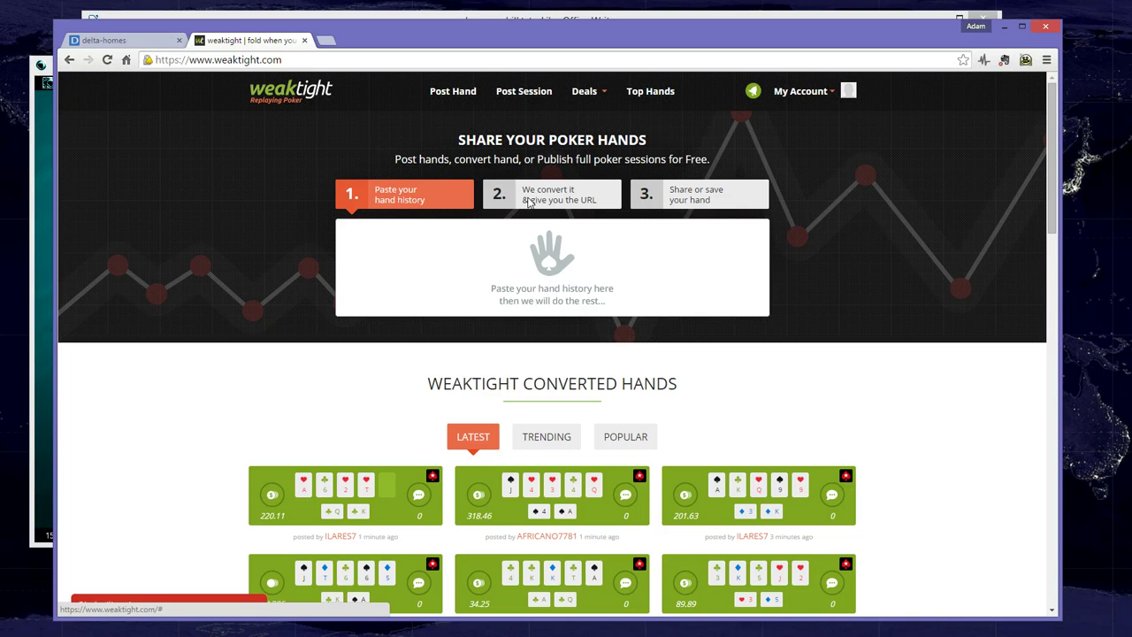
{"action": "left_click", "coordinate": [328, 154]}
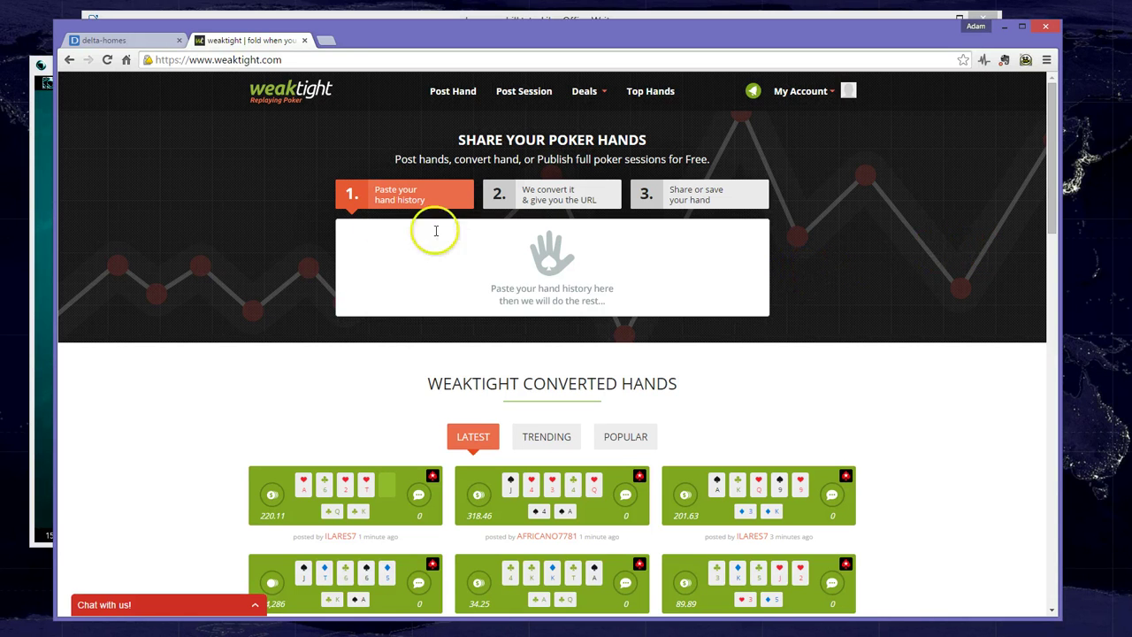
{"action": "left_click", "coordinate": [388, 240]}
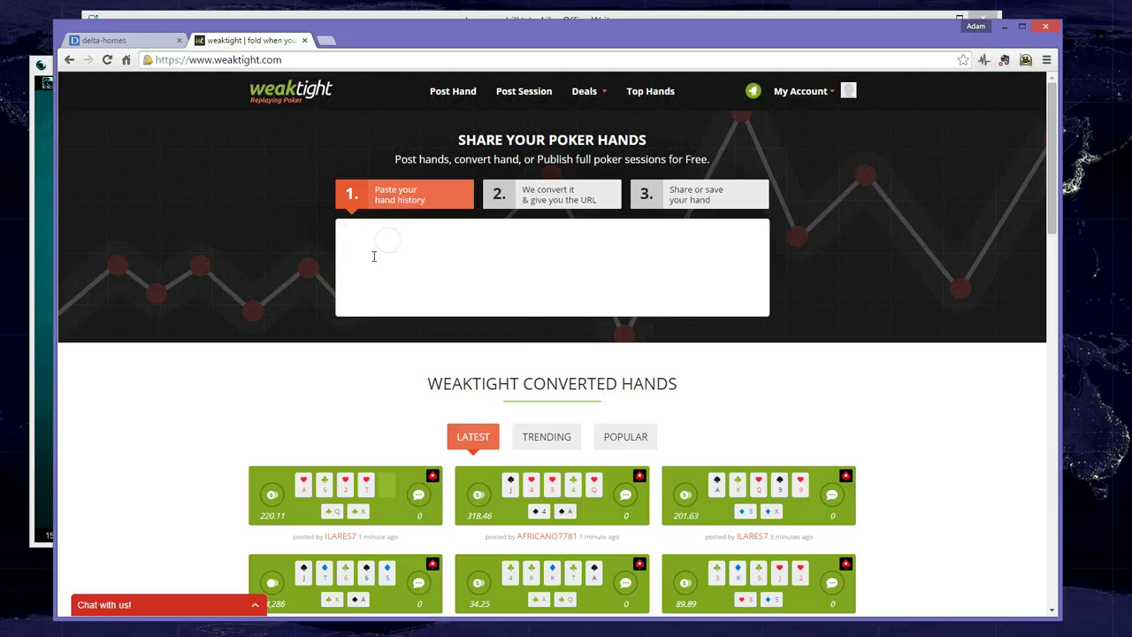
{"action": "right_click", "coordinate": [353, 235]}
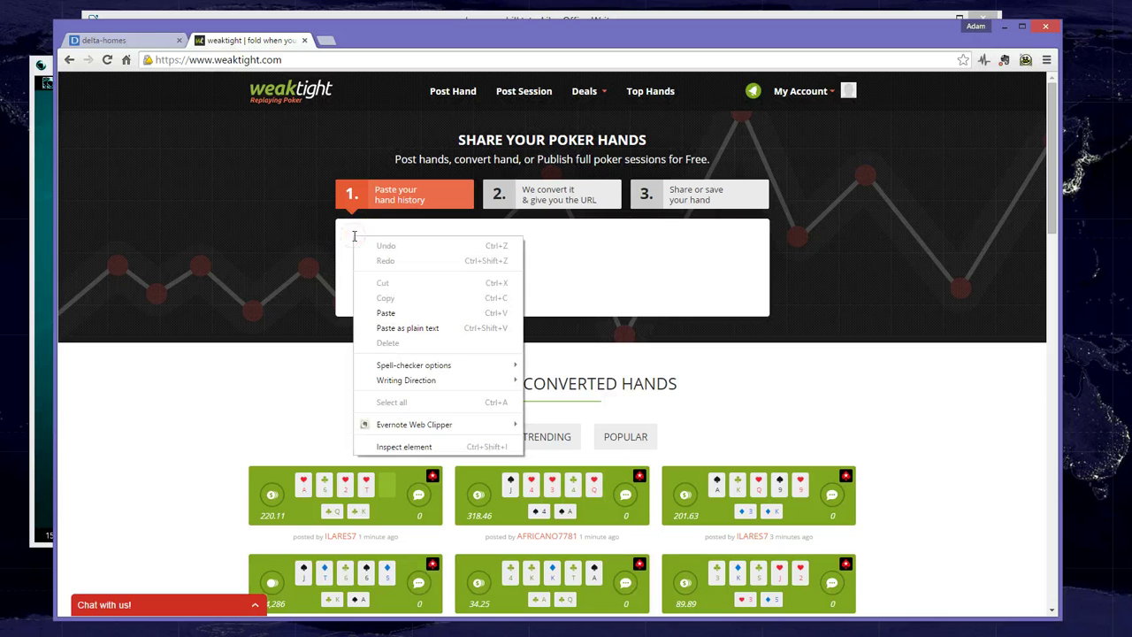
{"action": "left_click", "coordinate": [406, 312]}
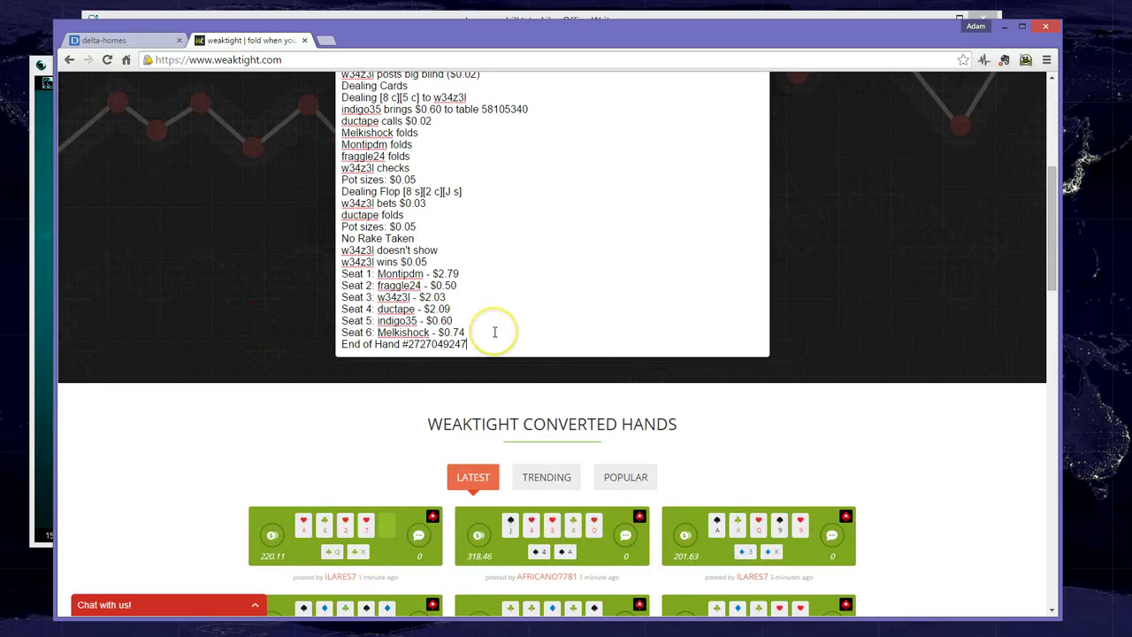
{"action": "key", "text": "Return"}
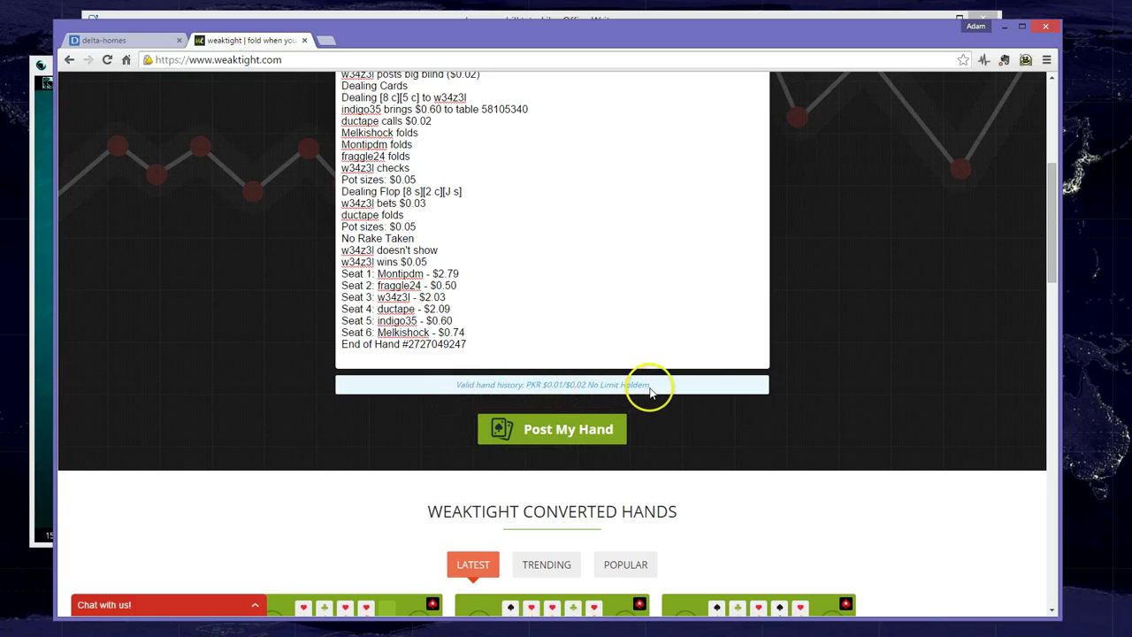
{"action": "left_click", "coordinate": [562, 433]}
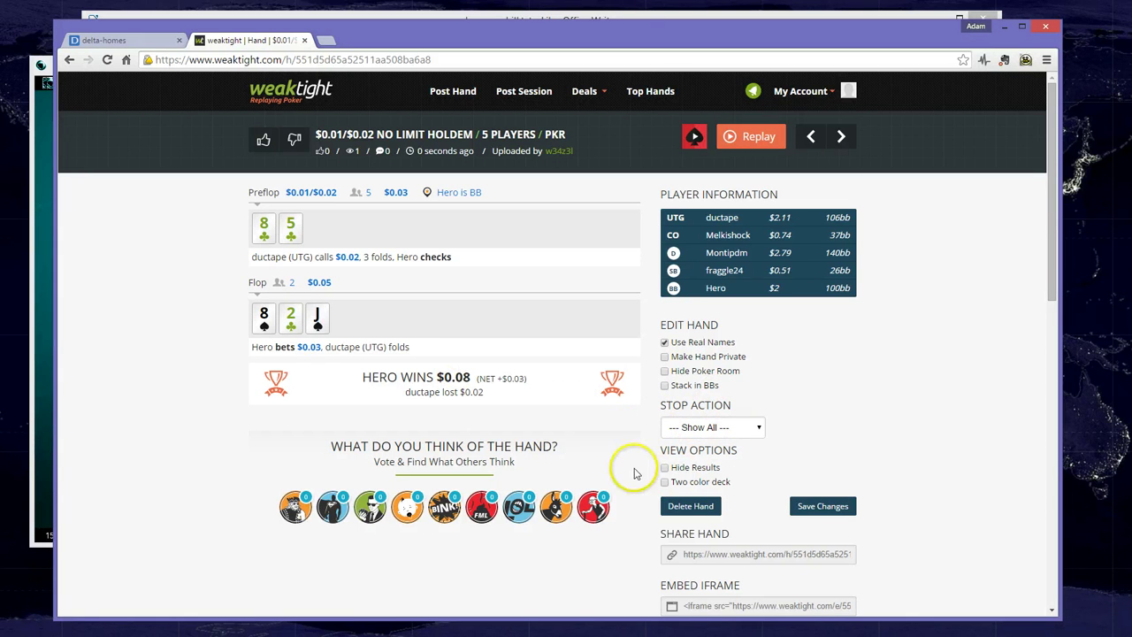
- Open the animated replay of the posted hand, play it and pause it at the flop
{"action": "left_click", "coordinate": [751, 138]}
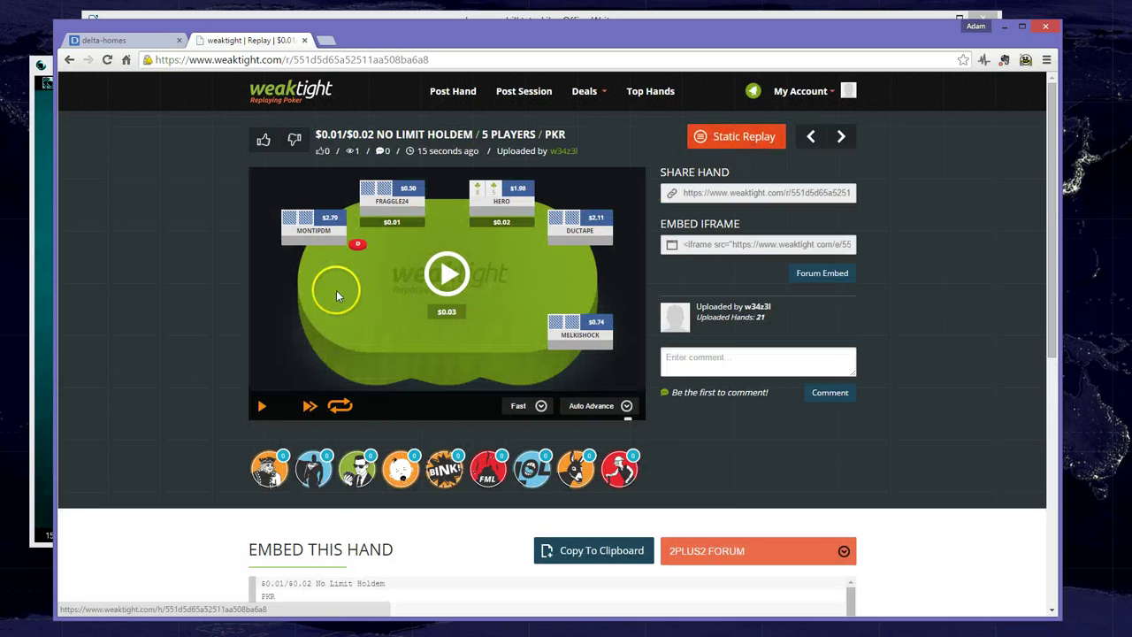
{"action": "left_click", "coordinate": [376, 354]}
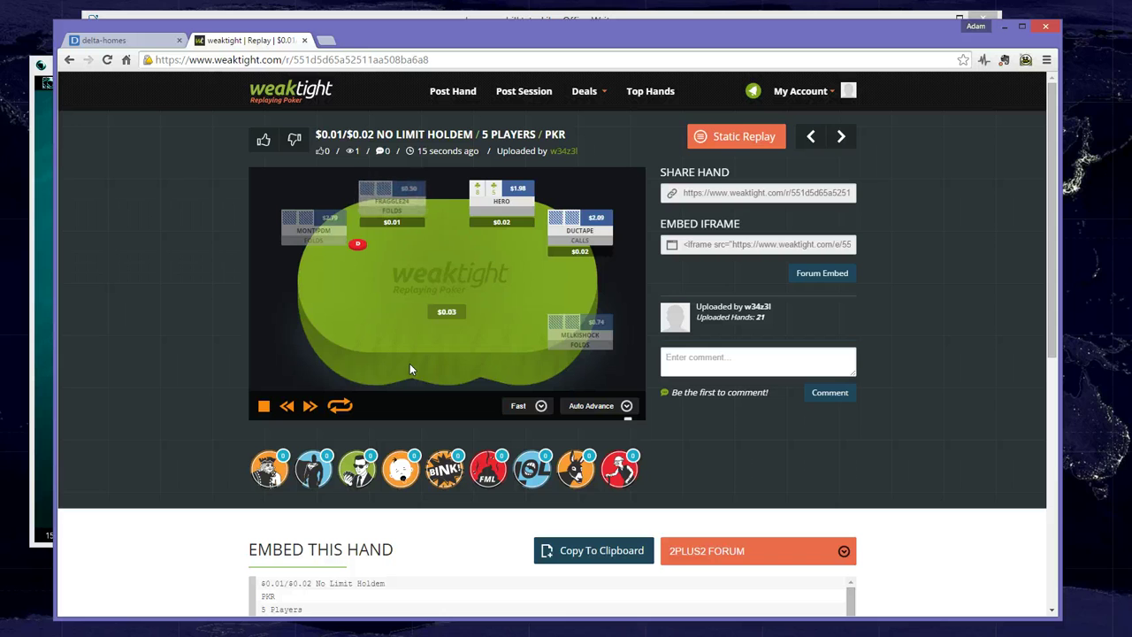
{"action": "left_click", "coordinate": [263, 406]}
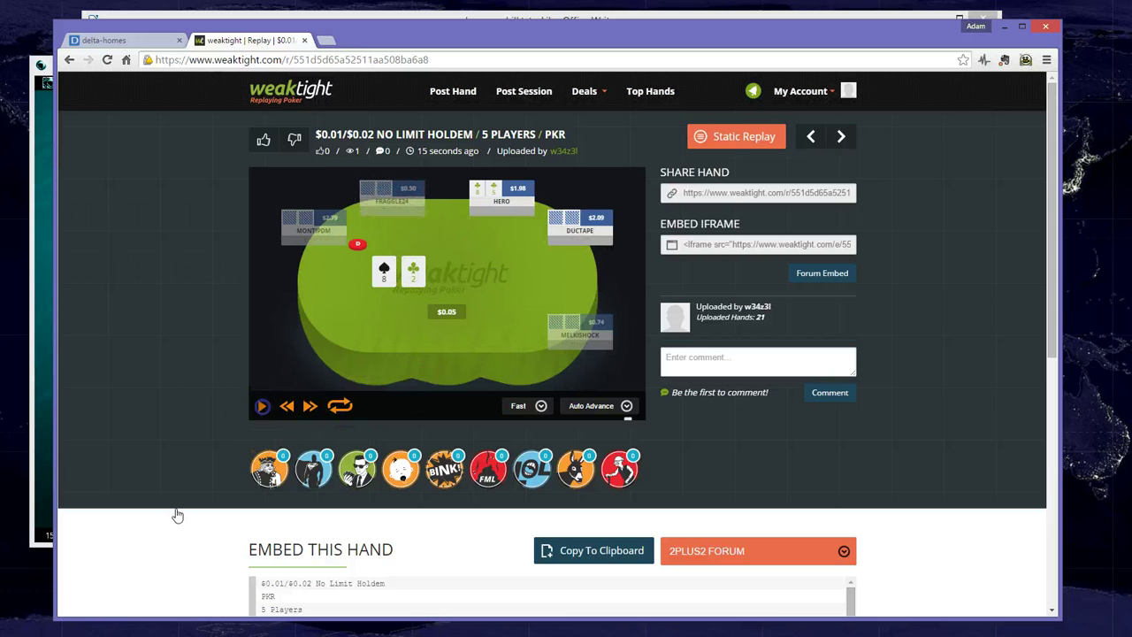
{"action": "left_click", "coordinate": [174, 362]}
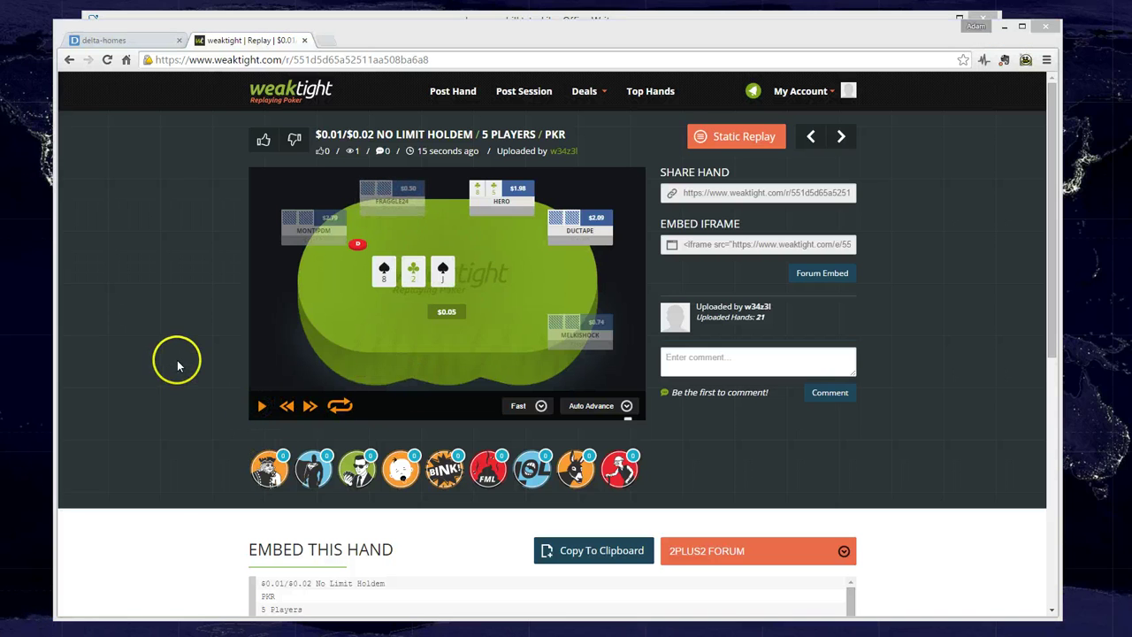
{"action": "left_click", "coordinate": [177, 364]}
{"action": "left_click", "coordinate": [219, 364]}
{"action": "left_click", "coordinate": [217, 362]}
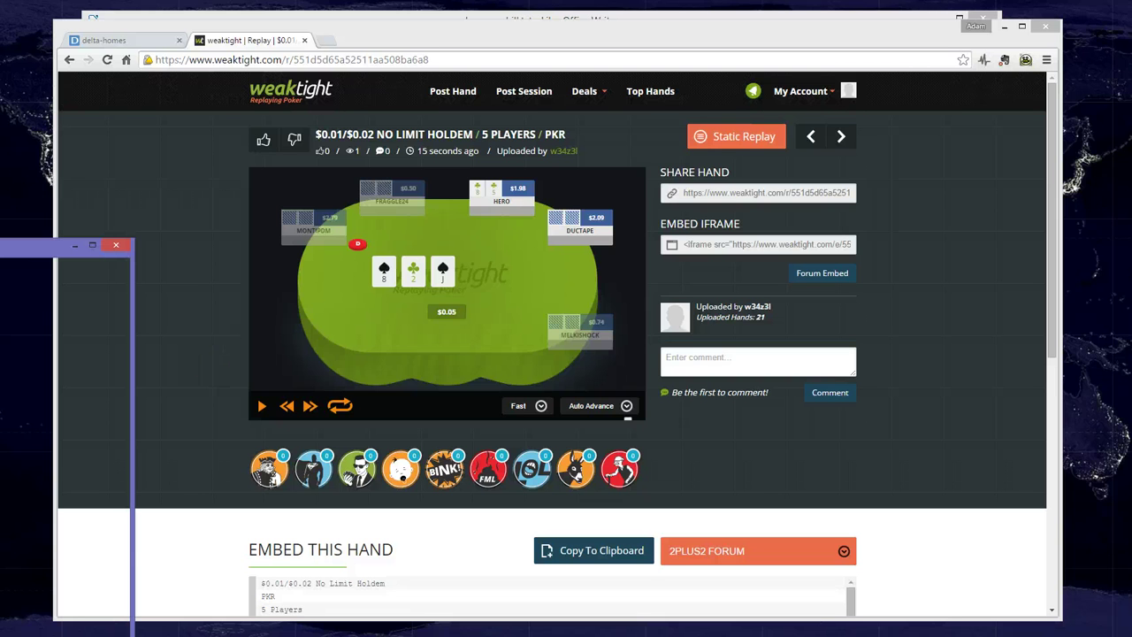
- Bring Hold'em Manager into view, copy the small blind 3-2 hand from the position report and minimize the program
{"action": "left_click_drag", "start_coordinate": [0, 246], "coordinate": [568, 56]}
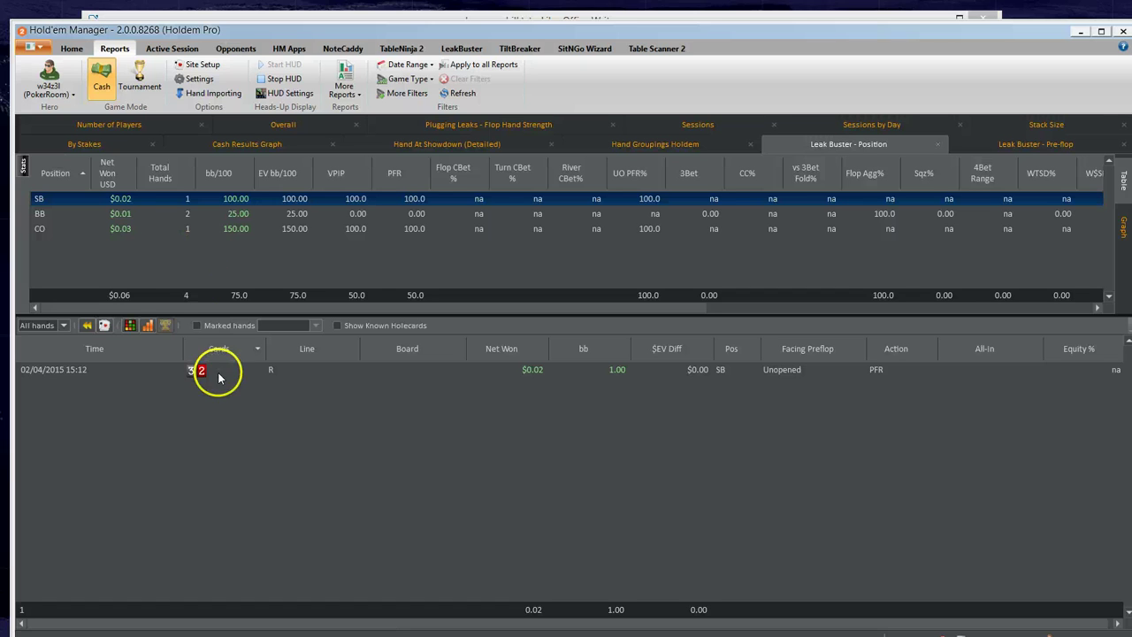
{"action": "left_click", "coordinate": [187, 376]}
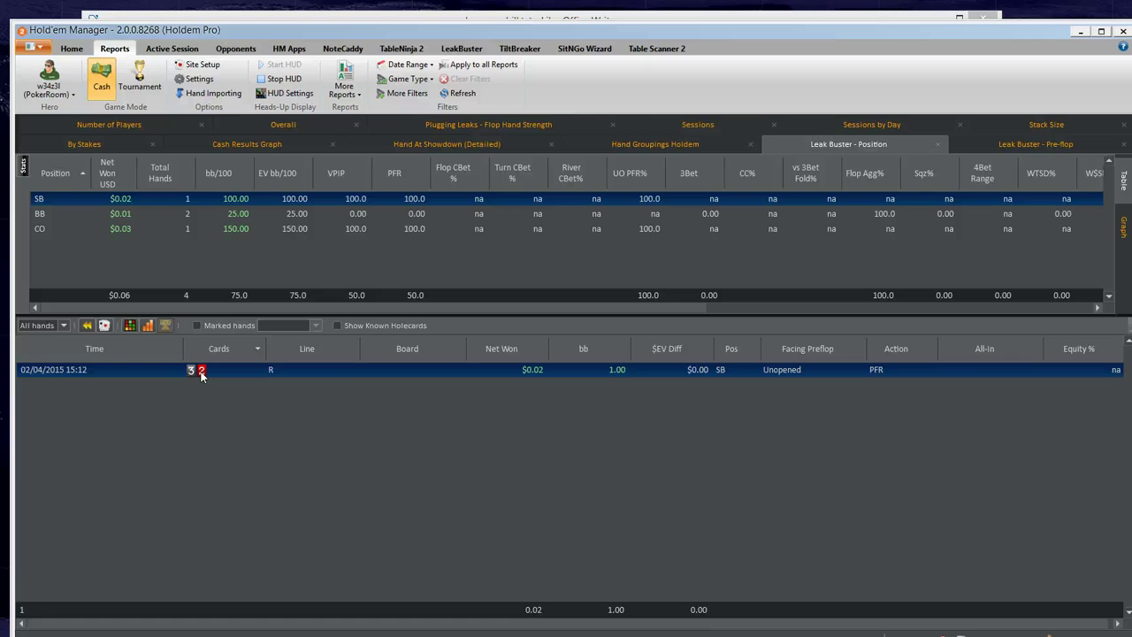
{"action": "right_click", "coordinate": [202, 374]}
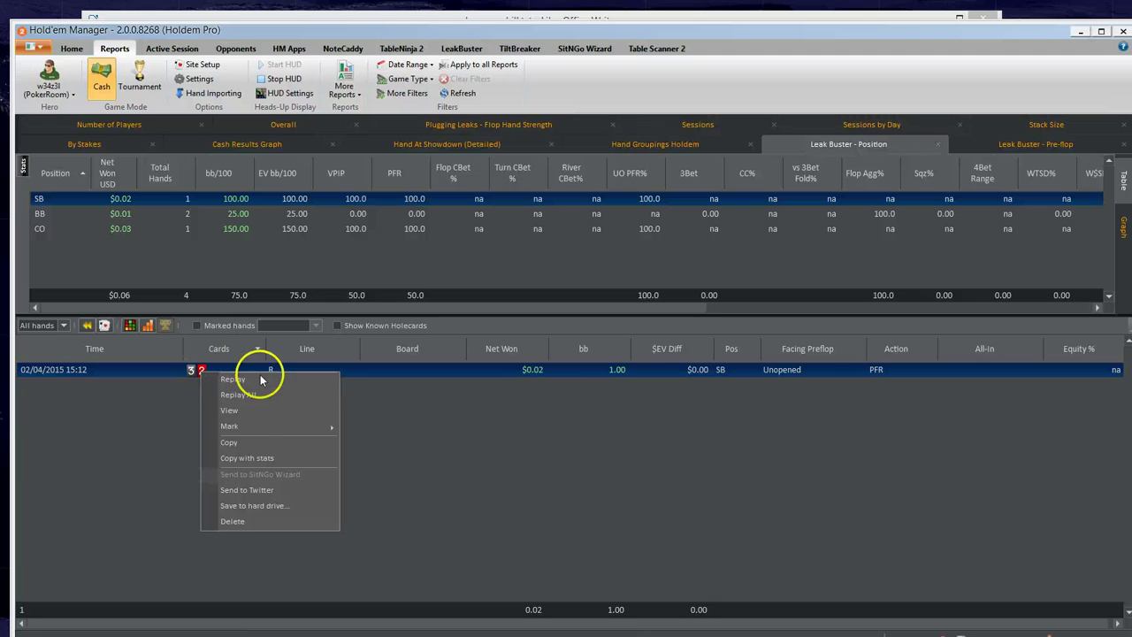
{"action": "left_click", "coordinate": [229, 443]}
{"action": "left_click", "coordinate": [1081, 33]}
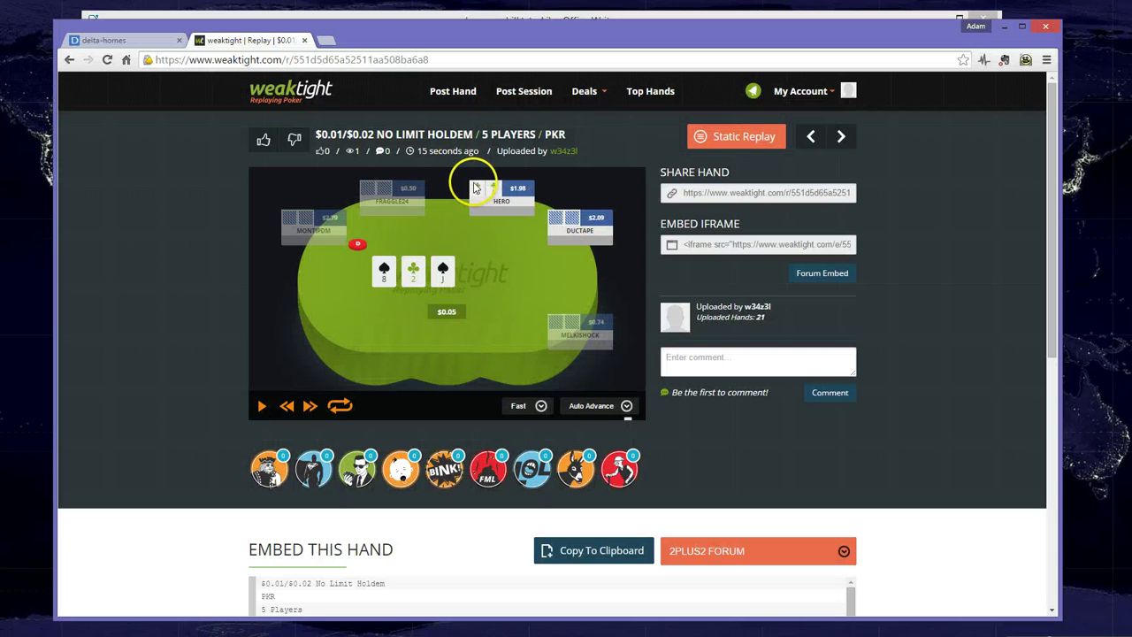
- Paste the hand copied from Hold'em Manager into weaktight's Post Hand page and post it
{"action": "left_click", "coordinate": [452, 92]}
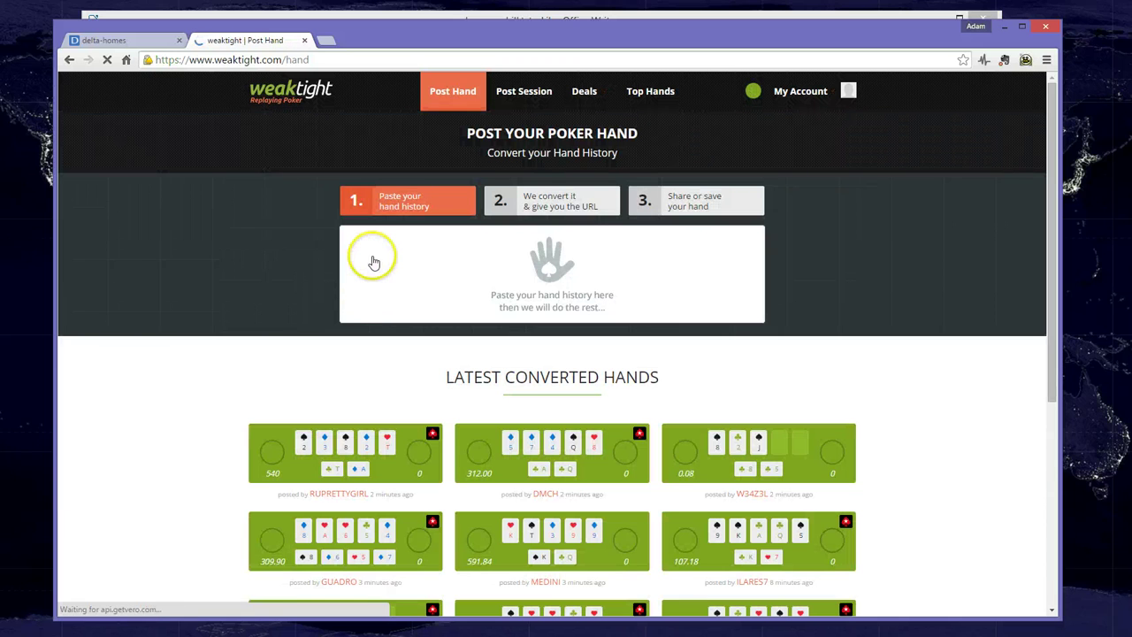
{"action": "left_click", "coordinate": [369, 254]}
{"action": "right_click", "coordinate": [363, 241]}
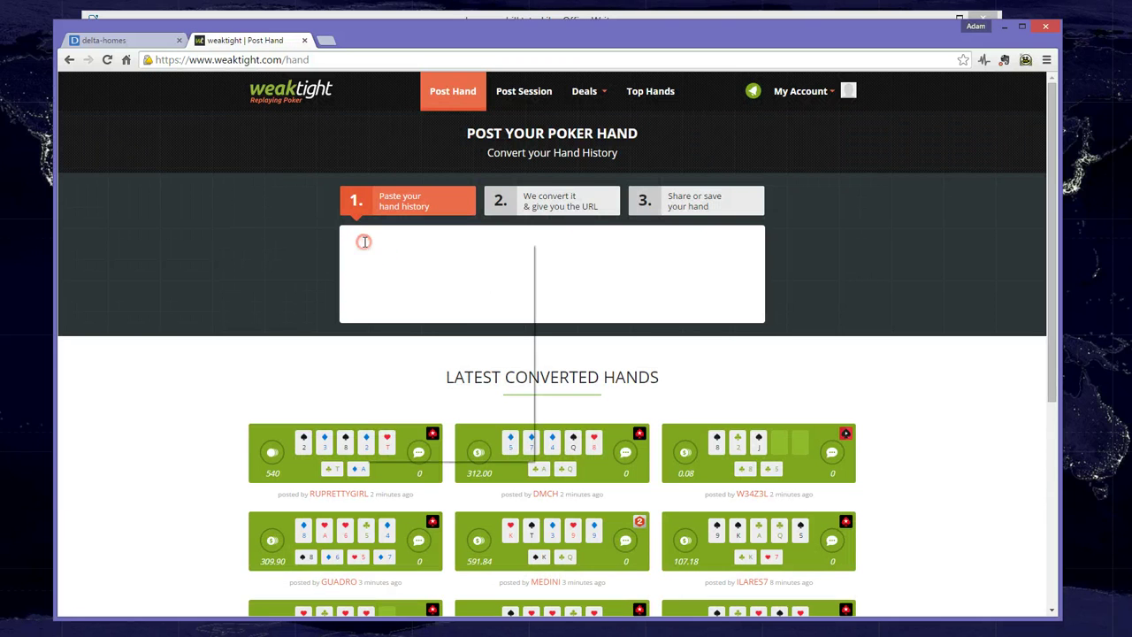
{"action": "left_click", "coordinate": [398, 316]}
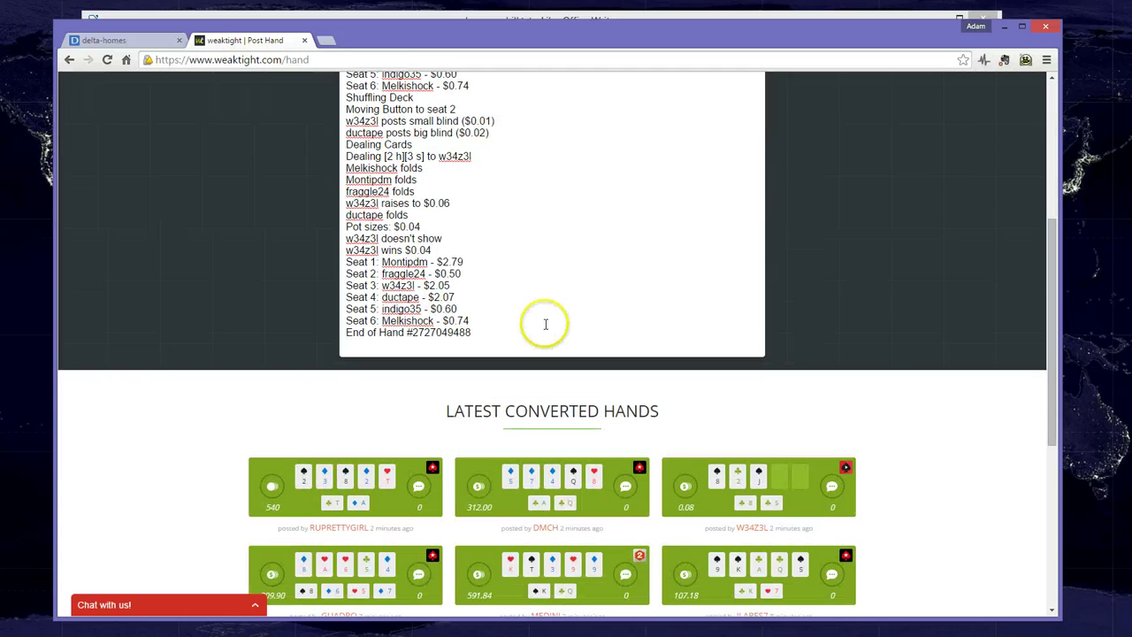
{"action": "key", "text": "Return"}
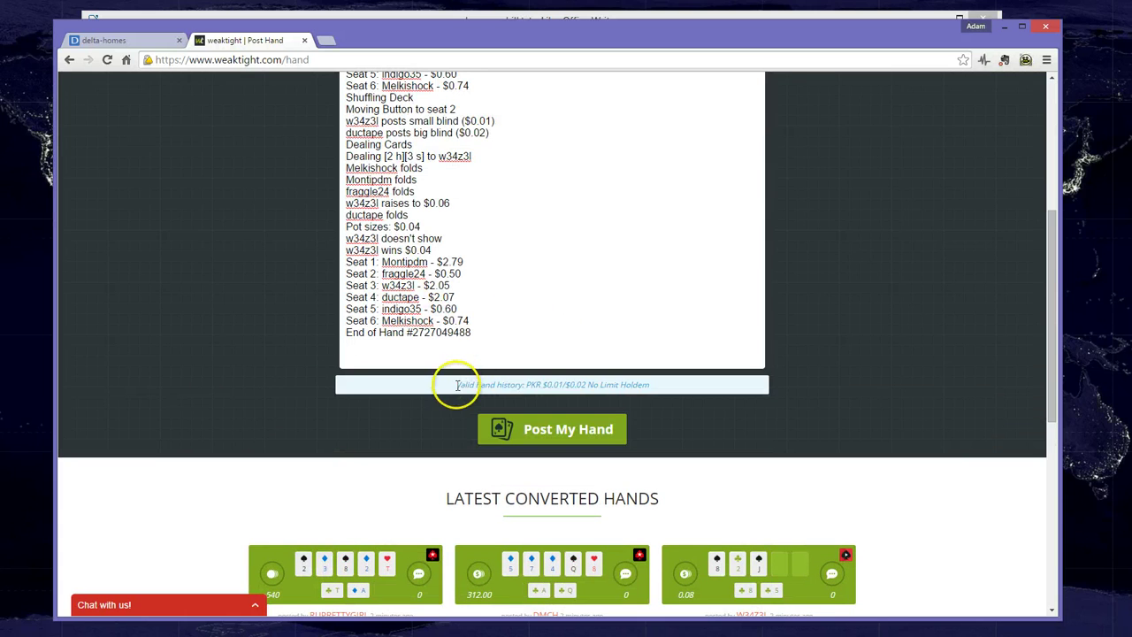
{"action": "left_click", "coordinate": [579, 430]}
{"action": "left_click", "coordinate": [553, 402]}
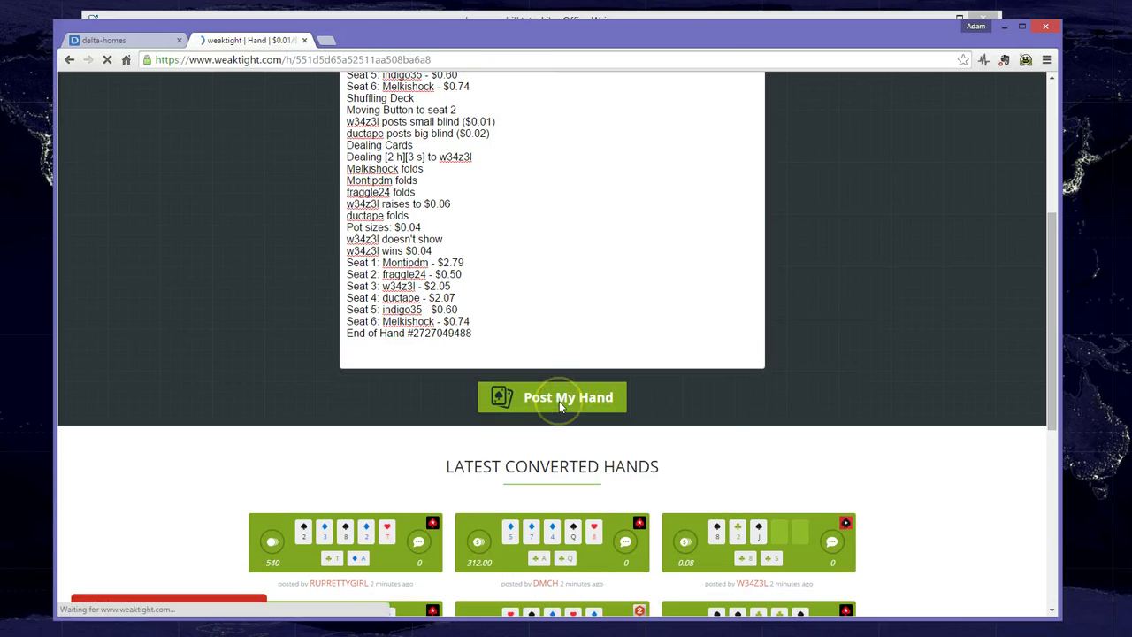